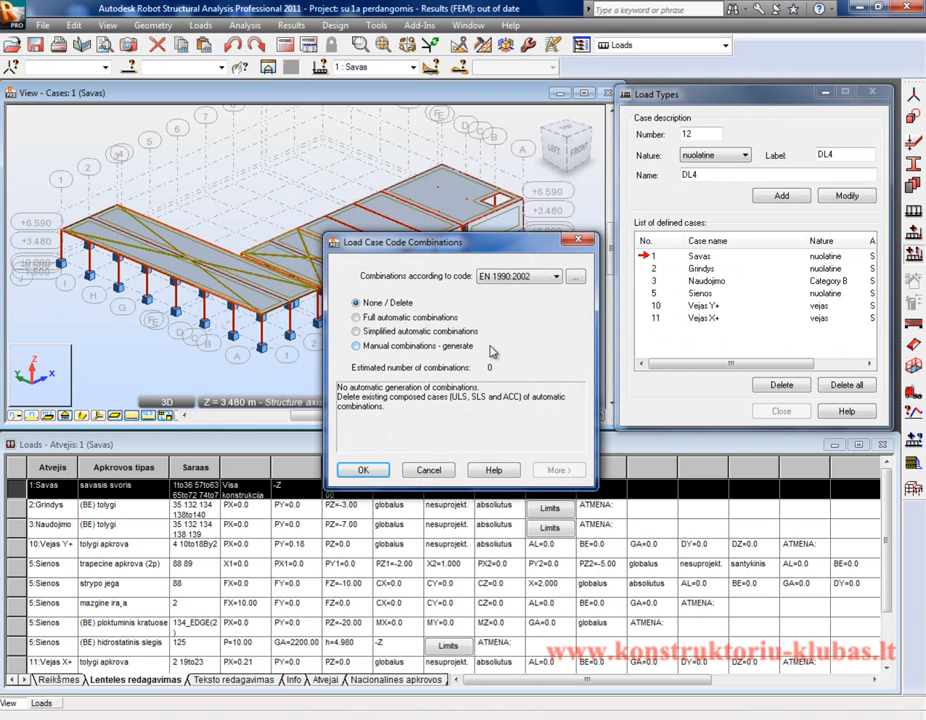
Check the available combination codes and examine the EN 1990:2002 load coefficients and combination formulas in the regulations editor.
left_click(540, 276)
left_click(540, 276)
left_click(540, 276)
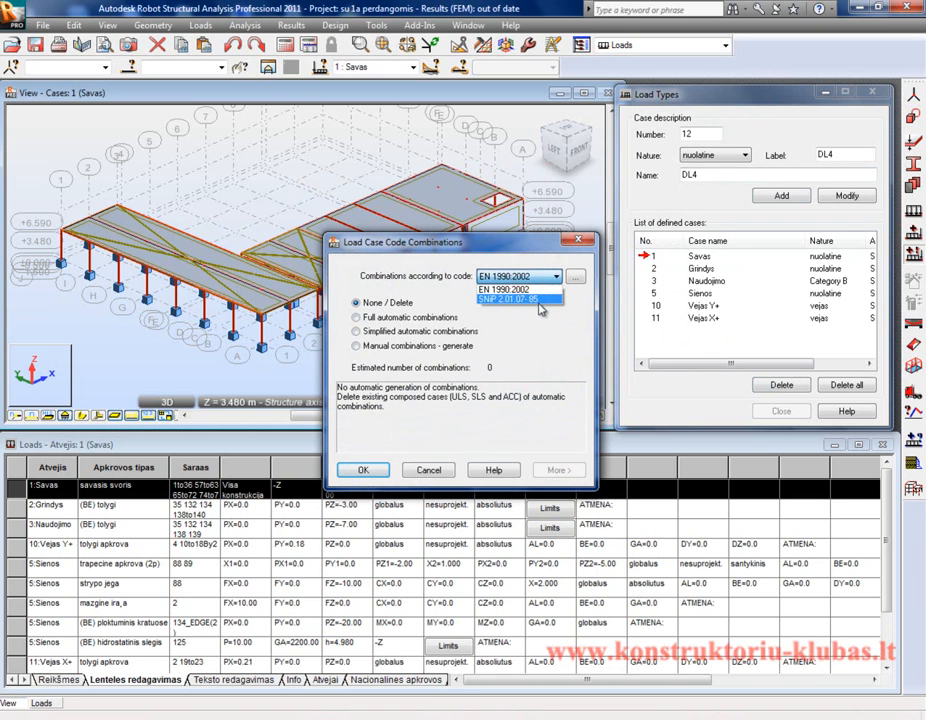
left_click(553, 276)
left_click(576, 276)
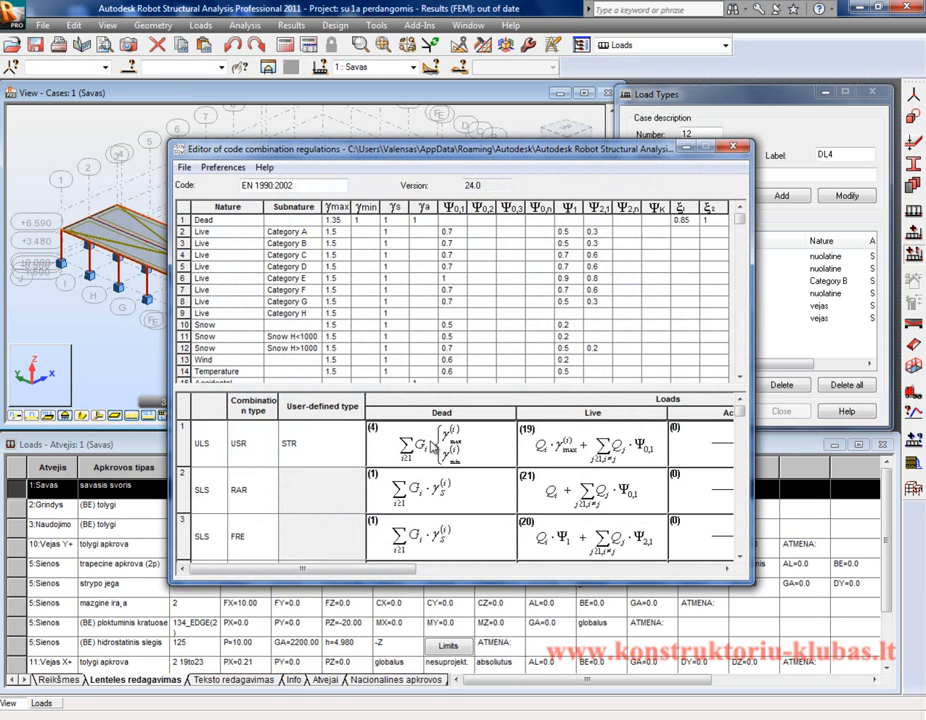
left_click(385, 566)
left_click_drag(398, 568, 552, 572)
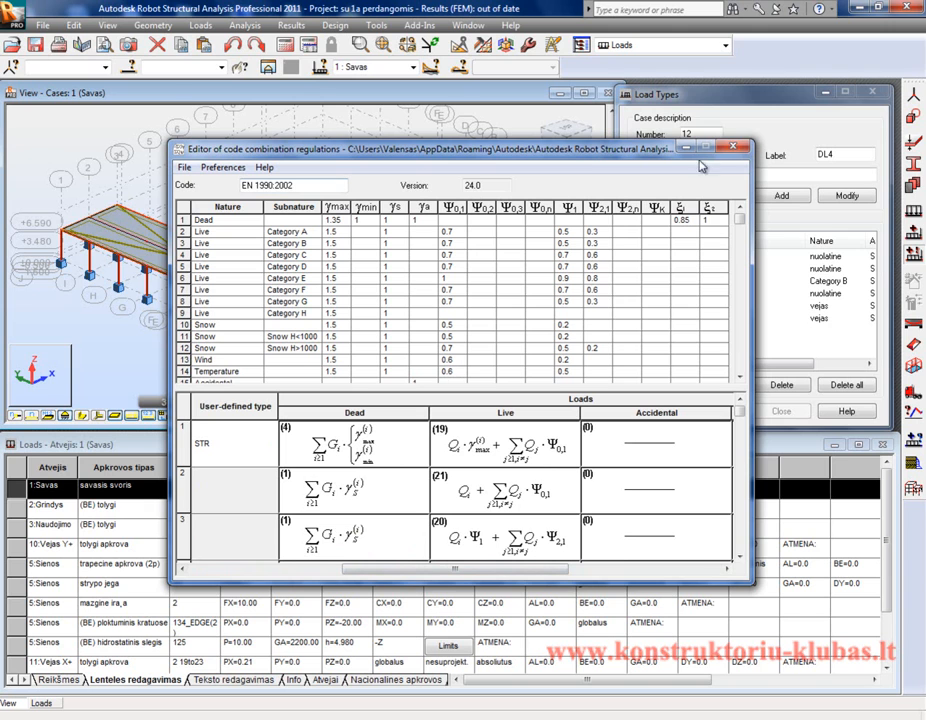
Try a γmax of 1.3 for live load Categories A and B, and close the regulations editor without saving.
left_click(342, 231)
type("1.3")
left_click(336, 242)
type("1.5")
key("Tab")
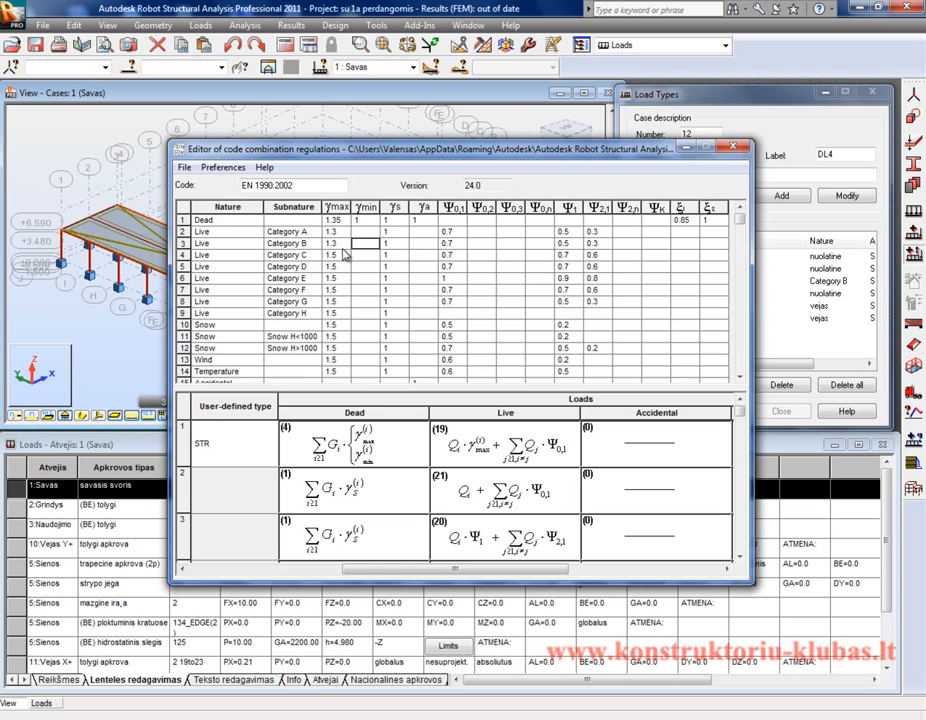
left_click(184, 167)
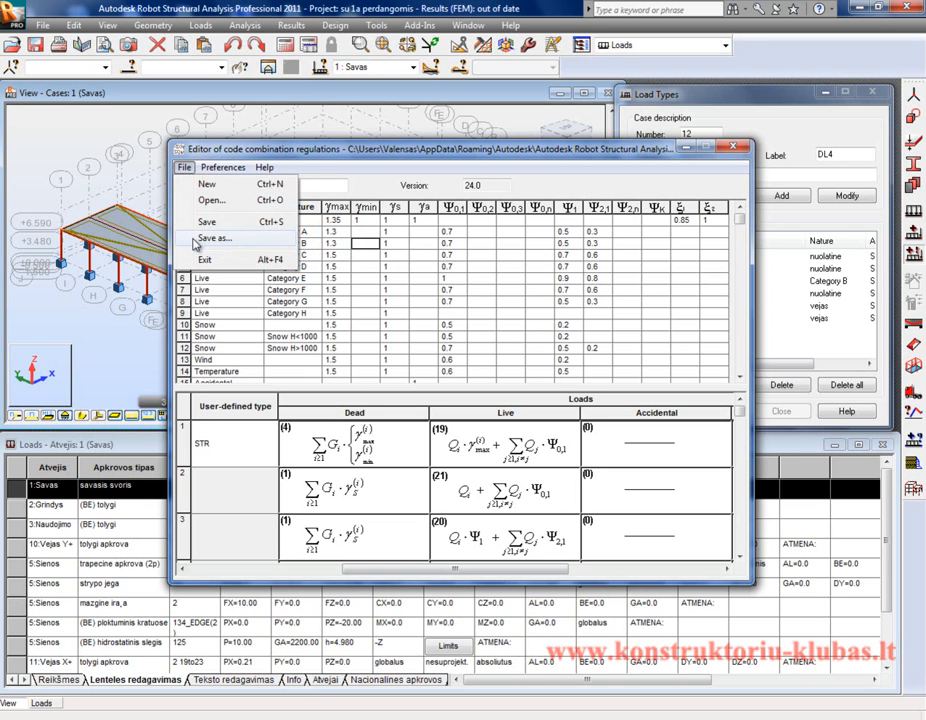
left_click(606, 148)
left_click(733, 147)
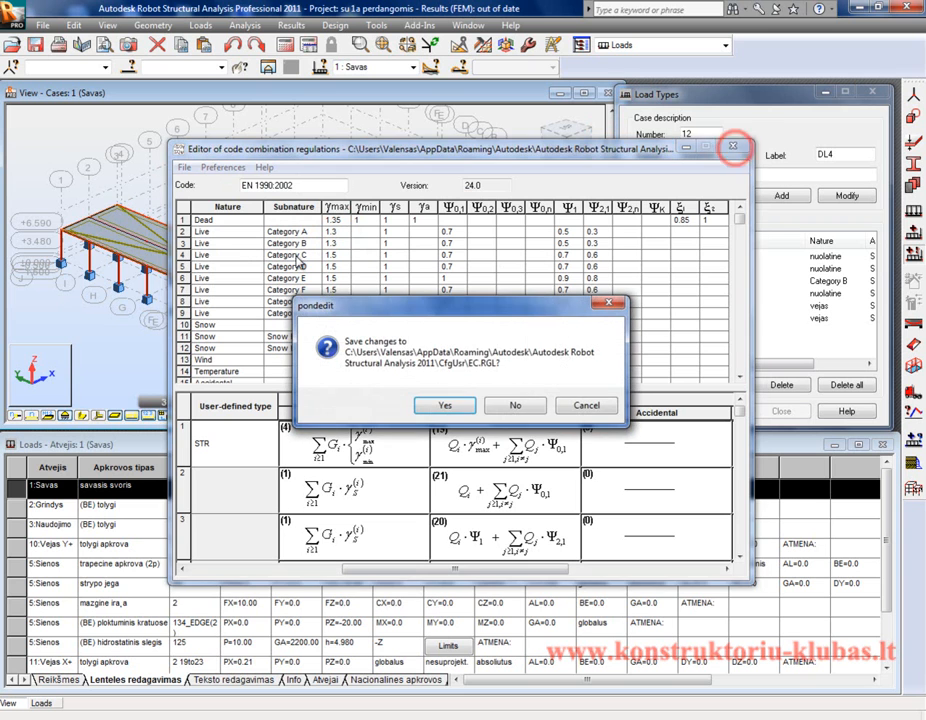
left_click(515, 405)
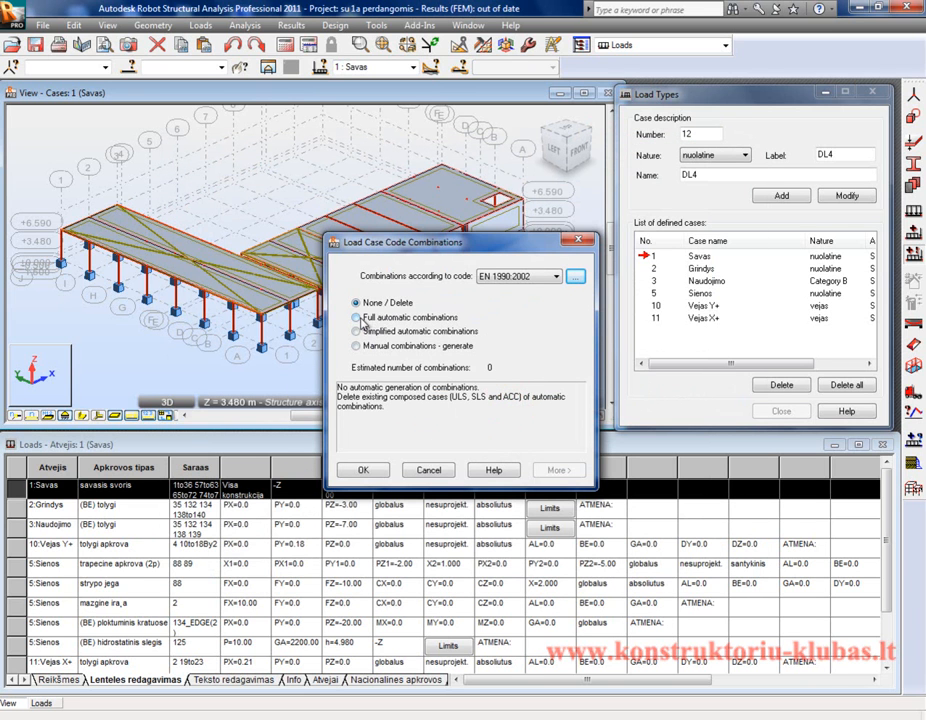
Choose manual combination generation after comparing the automatic options, open its detailed settings and accept removing the previously calculated code combinations.
left_click(358, 317)
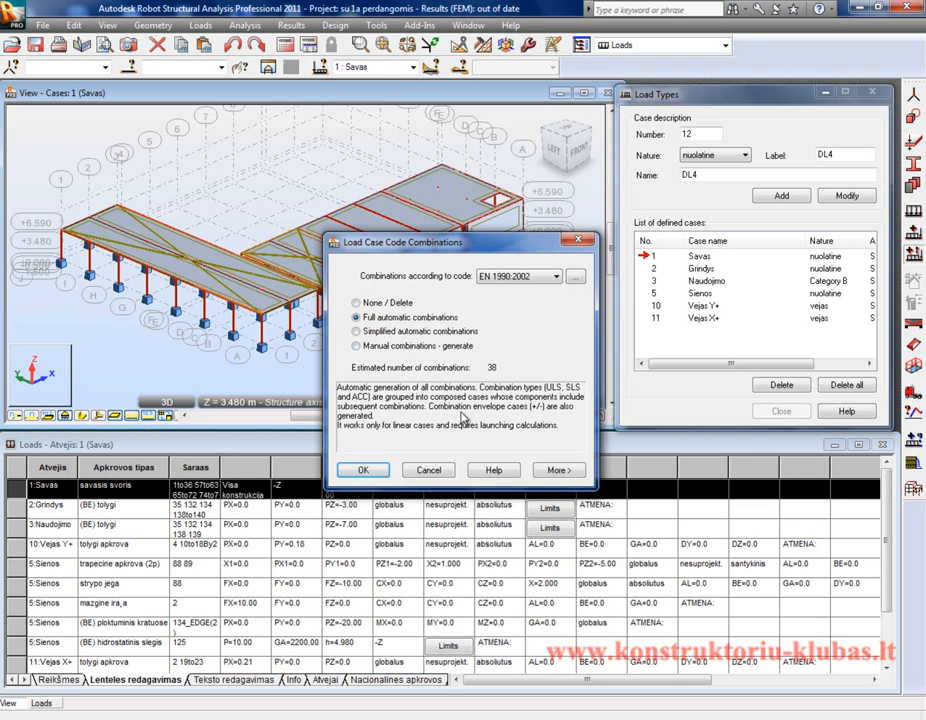
left_click(440, 331)
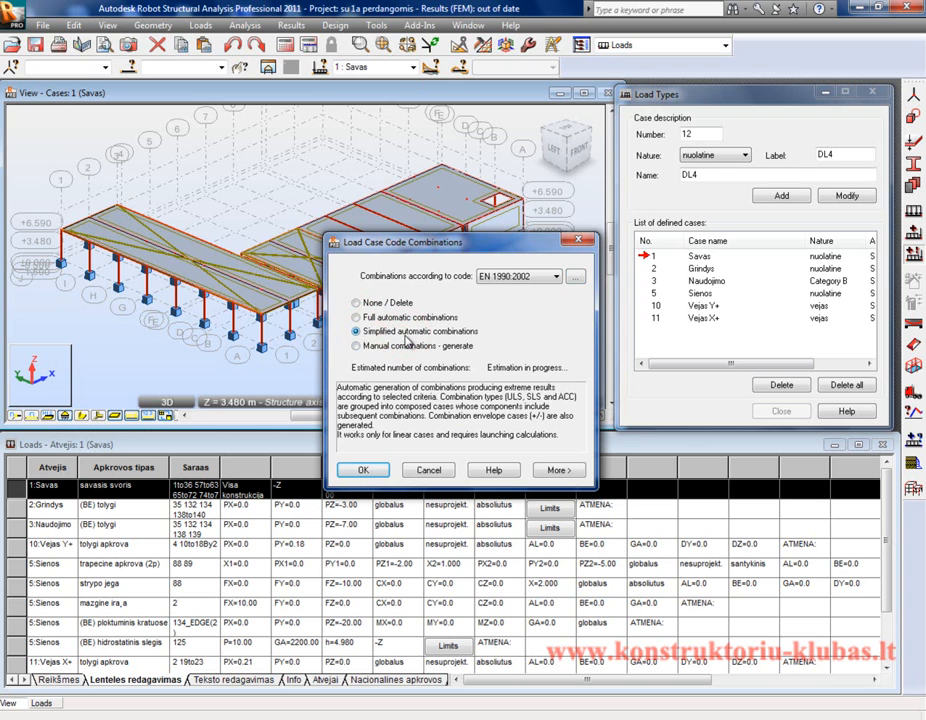
left_click(410, 317)
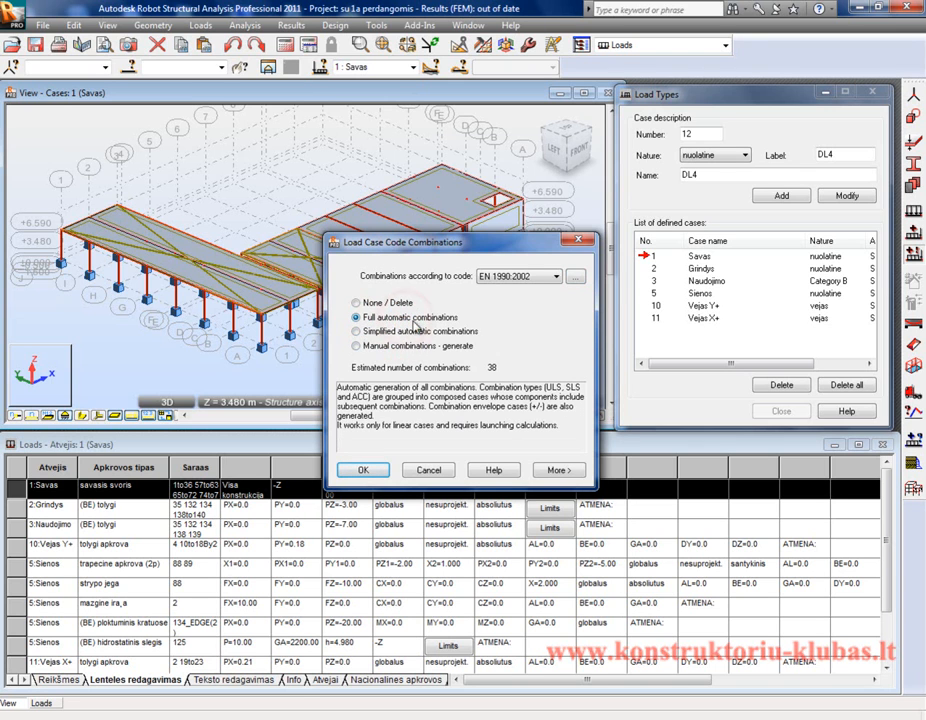
left_click(389, 333)
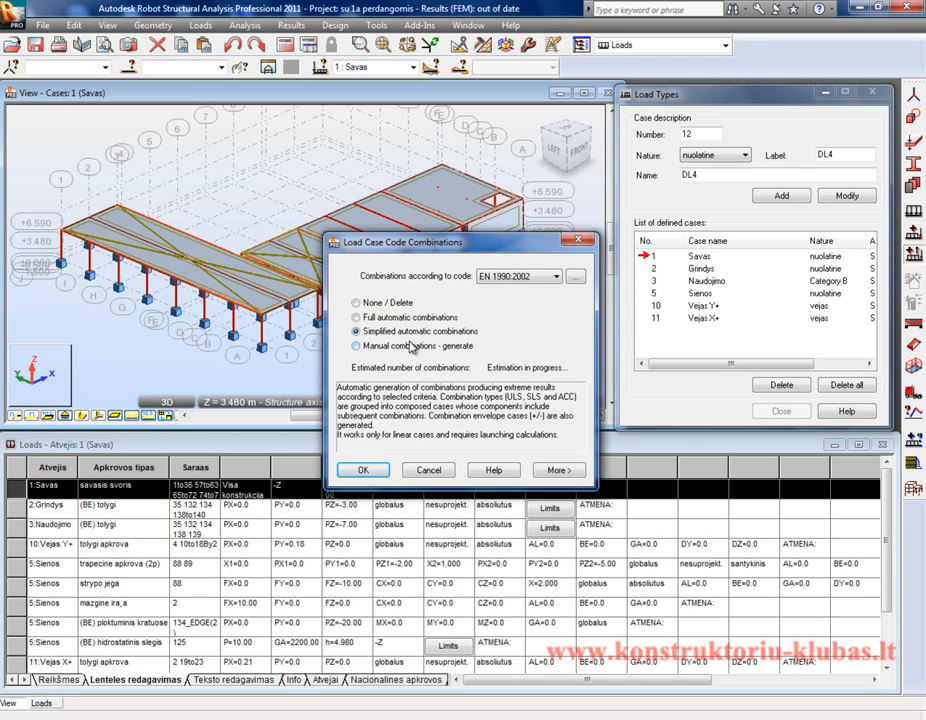
left_click(402, 346)
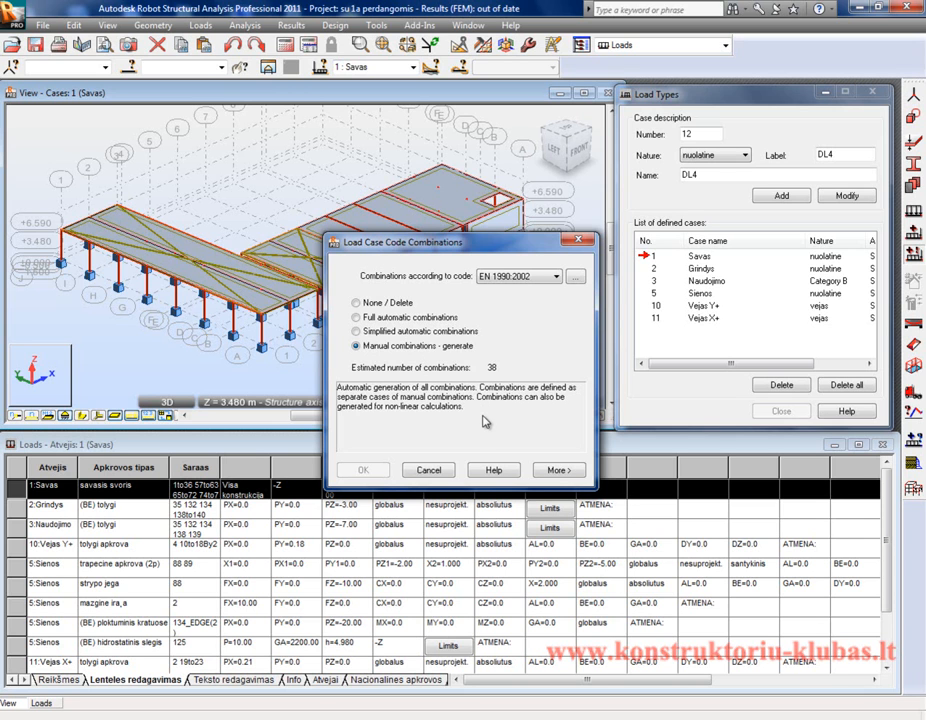
left_click(553, 470)
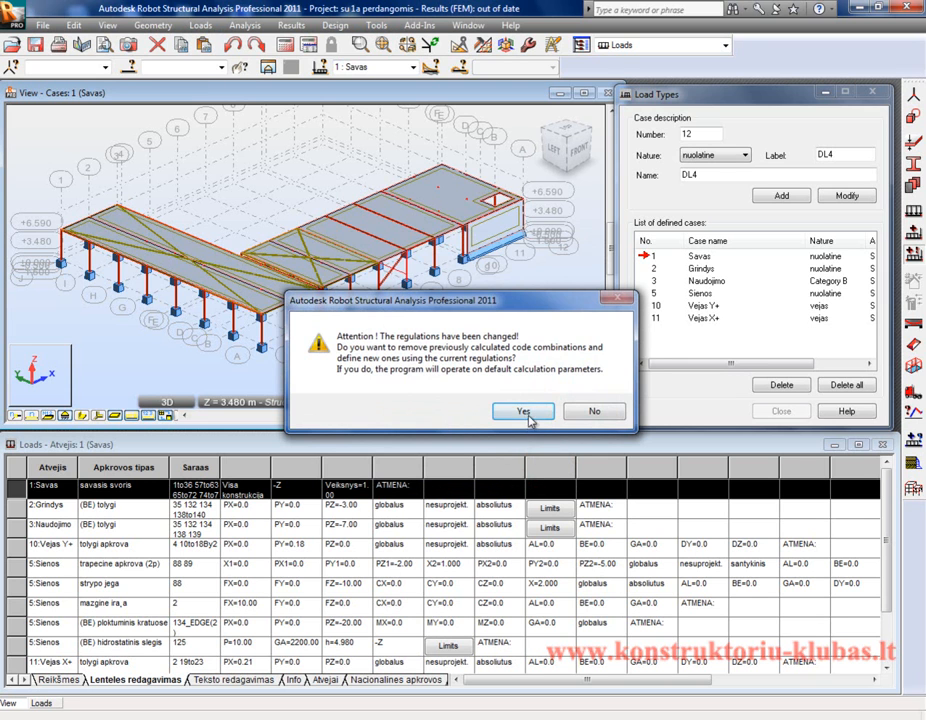
left_click(525, 411)
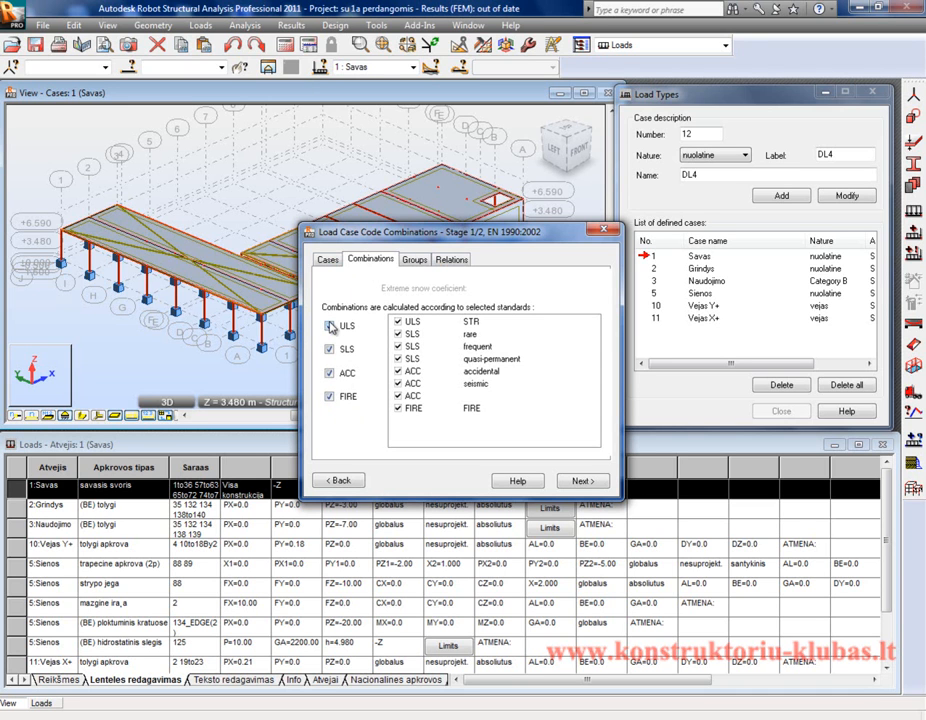
Restrict the combinations to ULS STR and SLS rare, excluding SLS frequent, SLS quasi-permanent, ACC and FIRE.
left_click(330, 397)
left_click(330, 374)
left_click(398, 346)
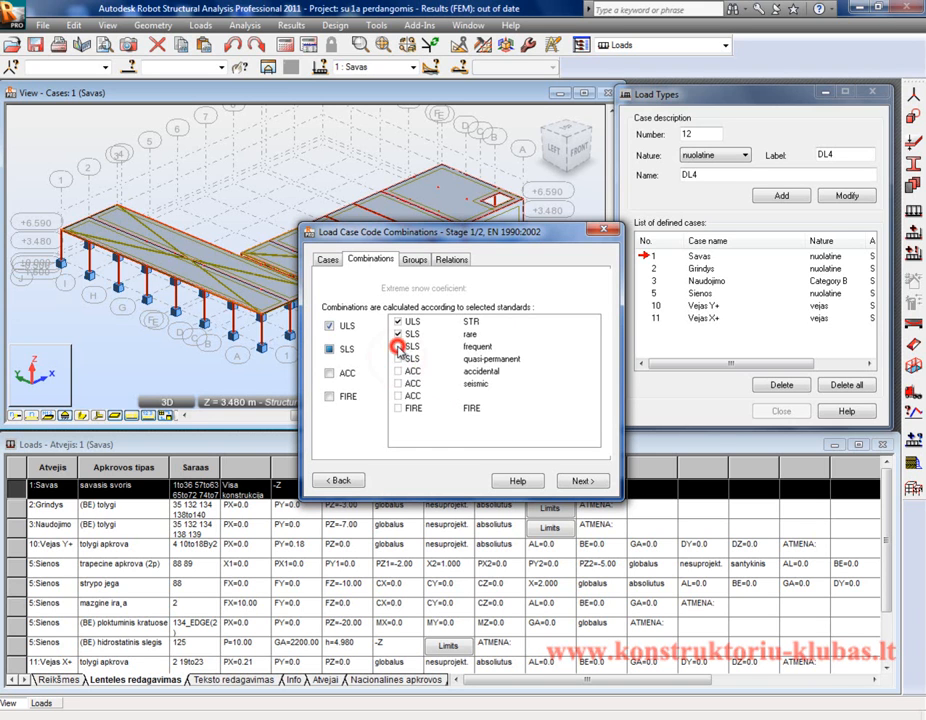
left_click(398, 346)
left_click(398, 358)
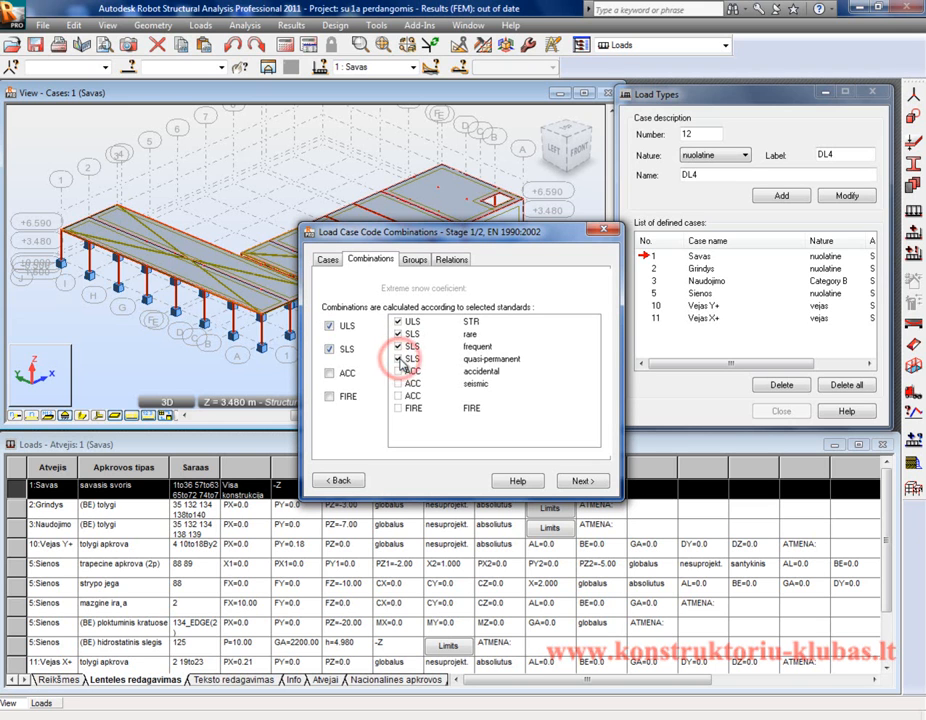
left_click(398, 358)
left_click(398, 346)
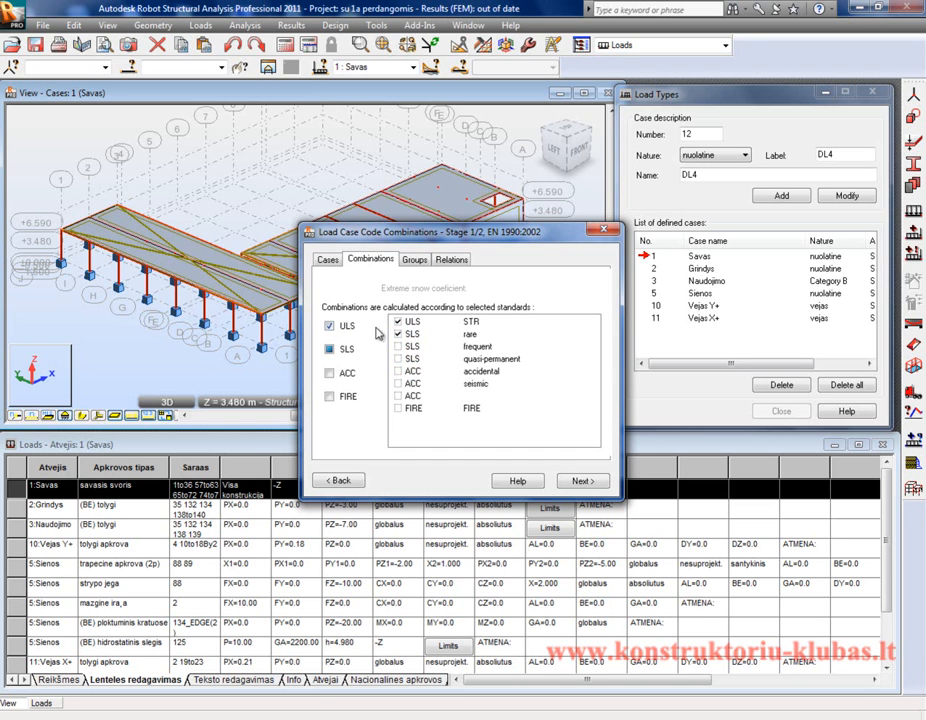
Review the active load cases and the case groups of the nuolatine and naudingoji natures.
left_click(328, 260)
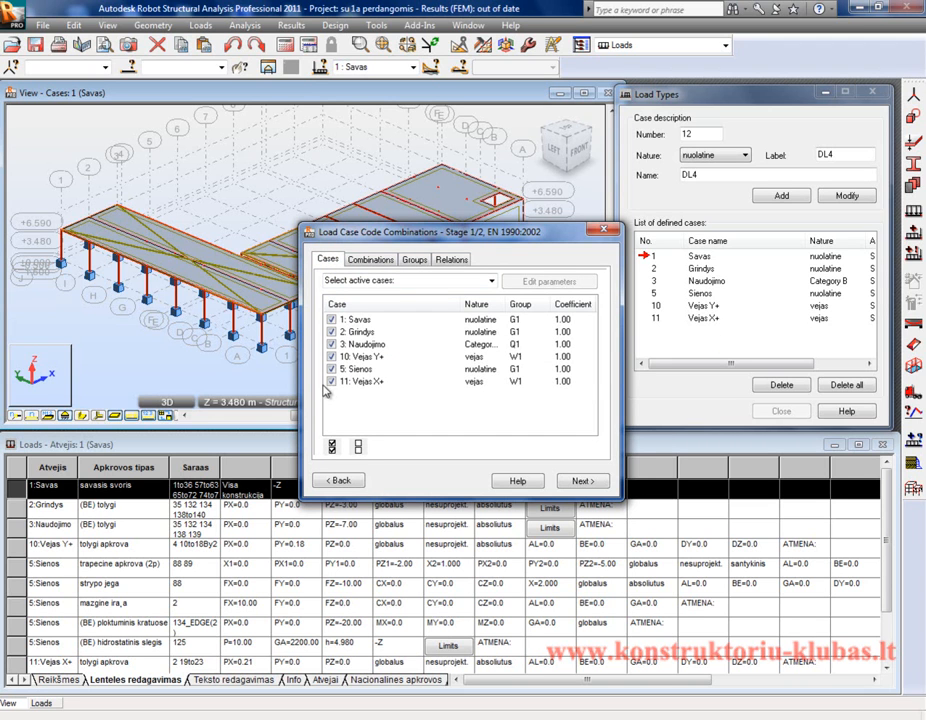
left_click(370, 259)
left_click(414, 259)
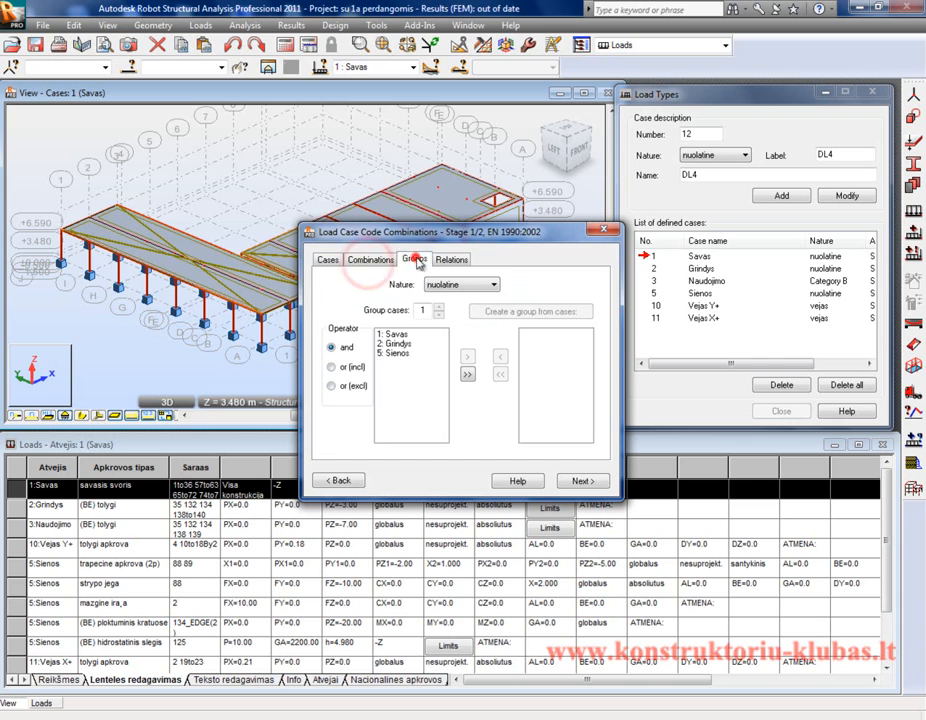
left_click(471, 287)
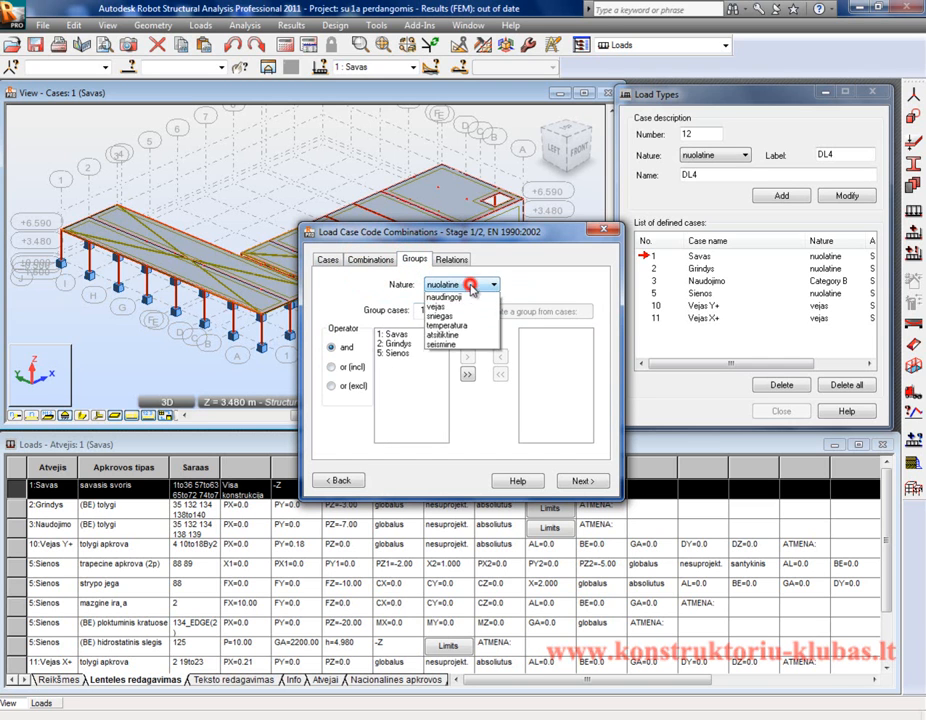
left_click(471, 287)
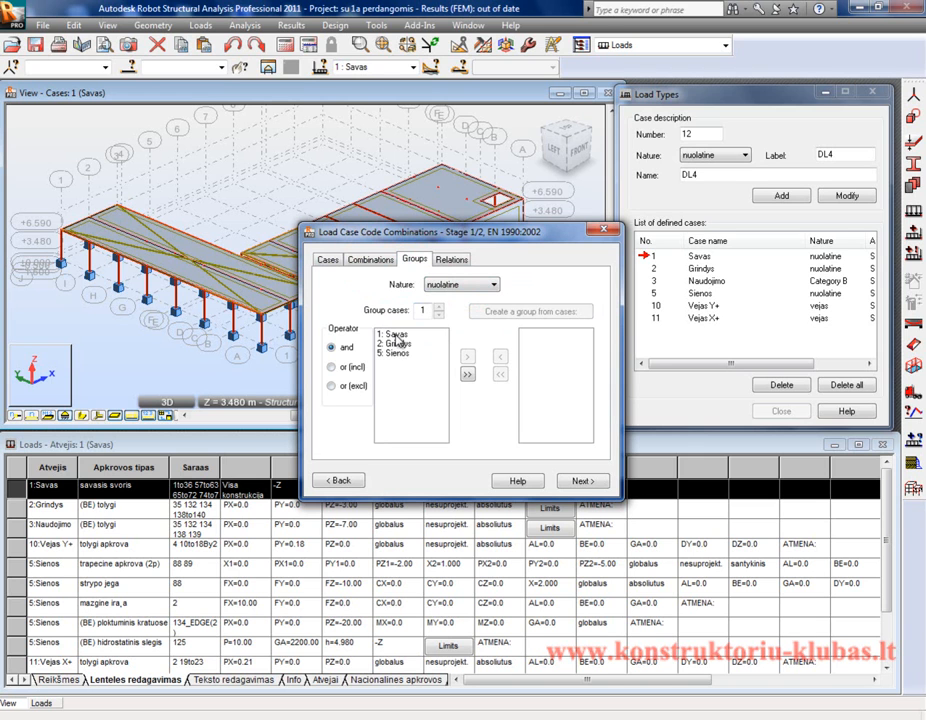
left_click(470, 287)
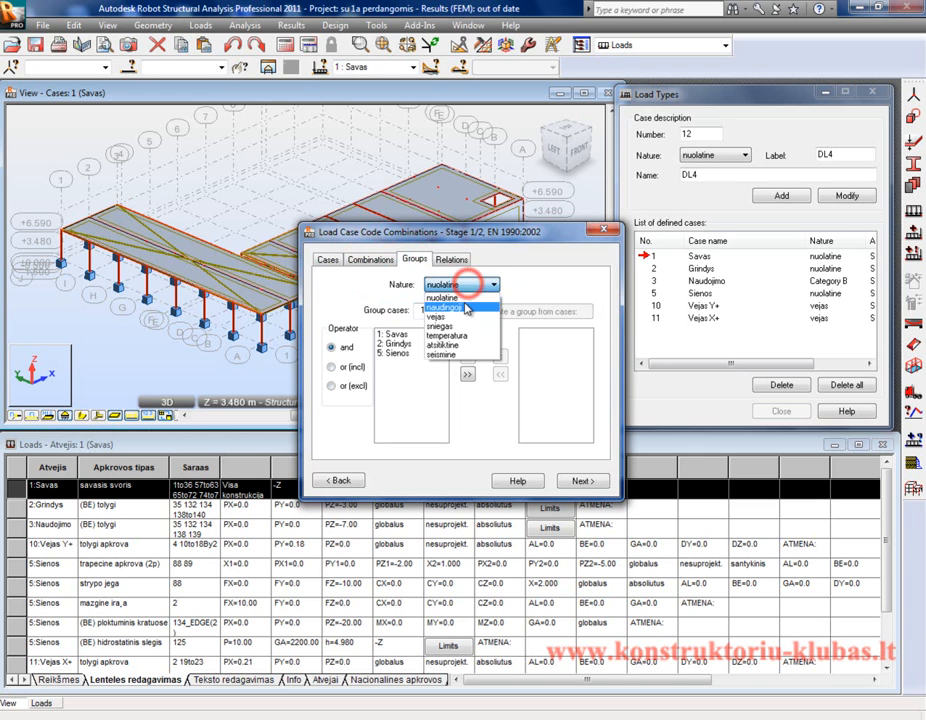
left_click(460, 298)
Try the "and" and "or (incl)" operators on the vejas group, and return it to "or (excl)".
left_click(457, 287)
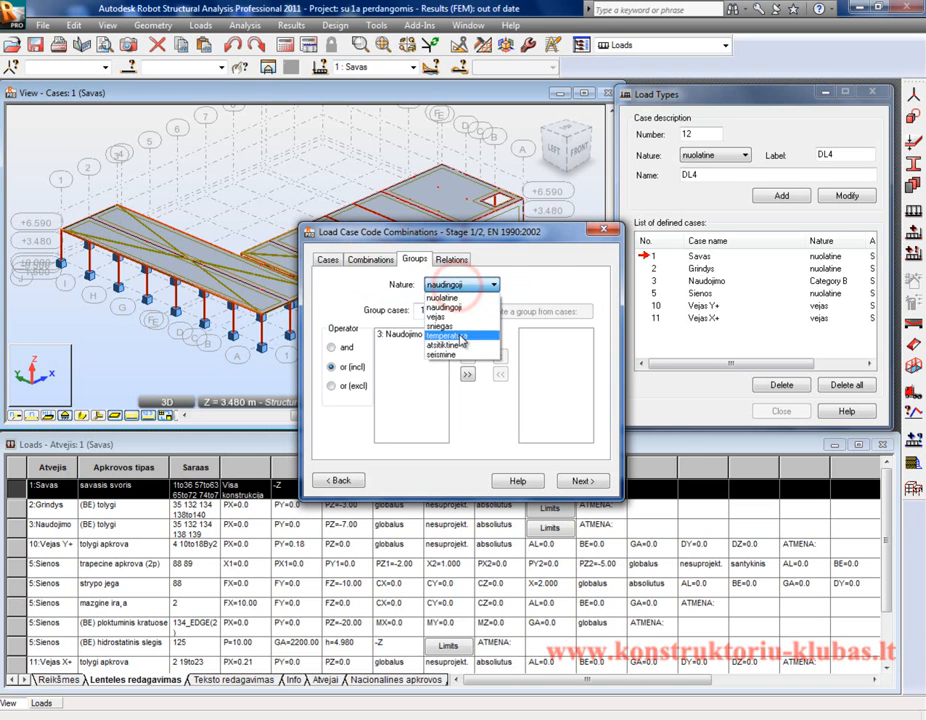
left_click(455, 307)
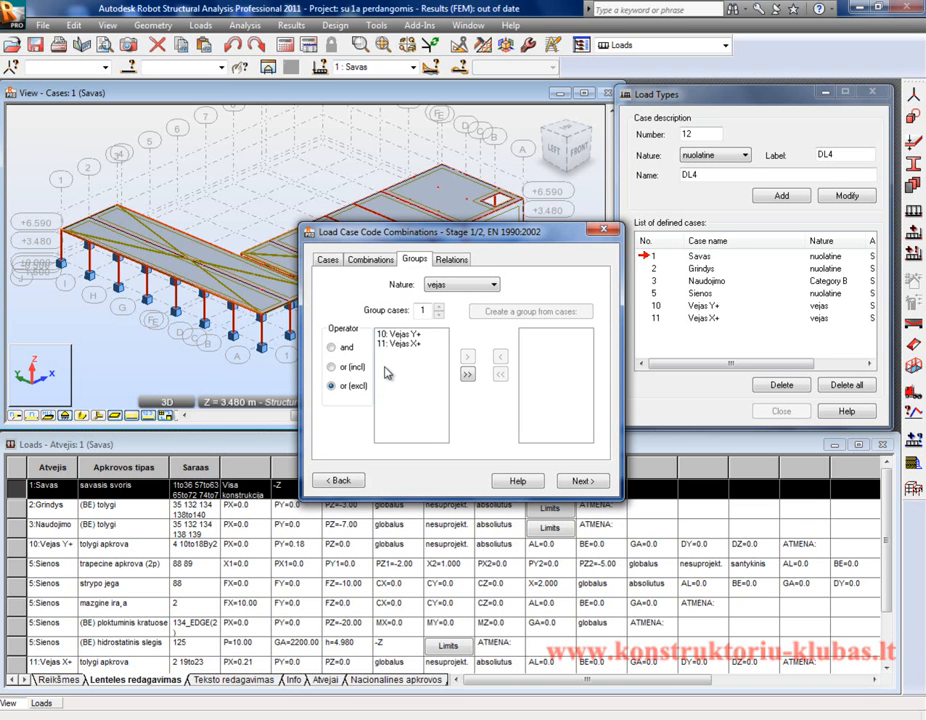
left_click(331, 348)
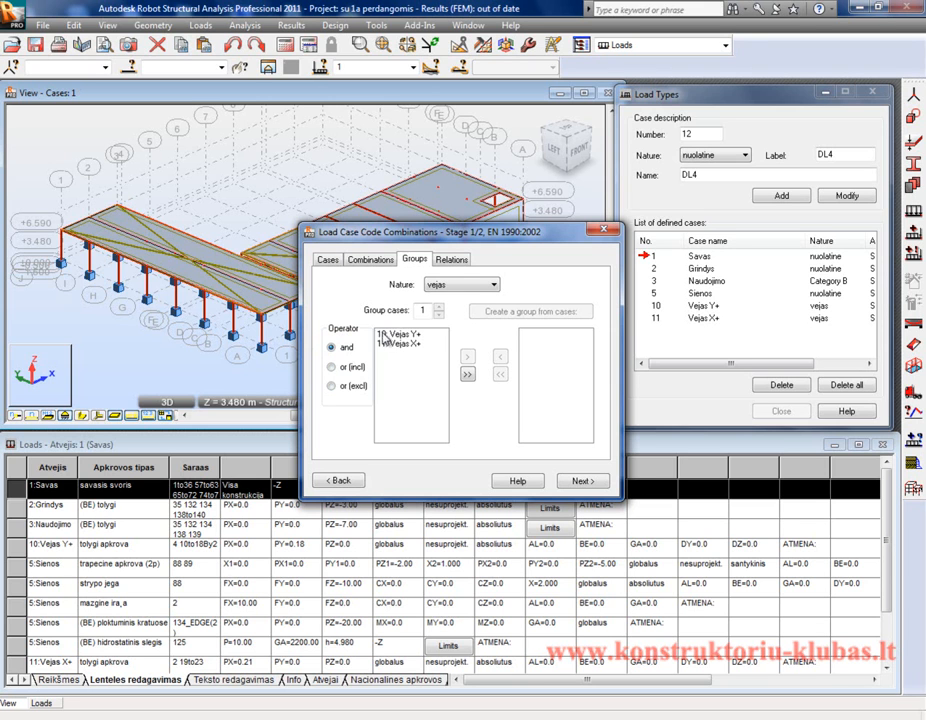
left_click(332, 368)
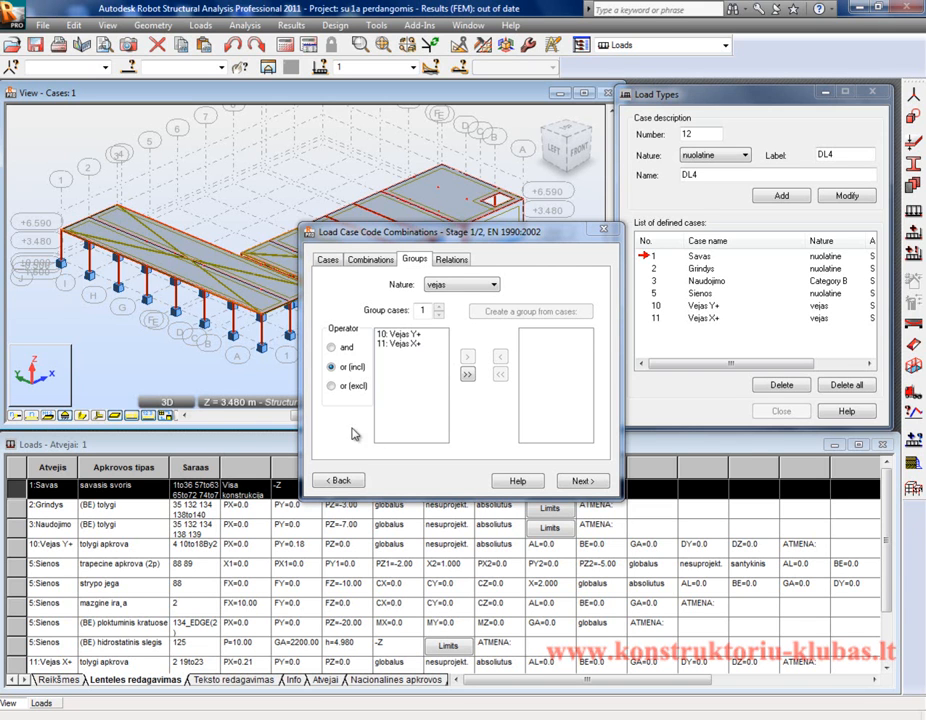
left_click(332, 386)
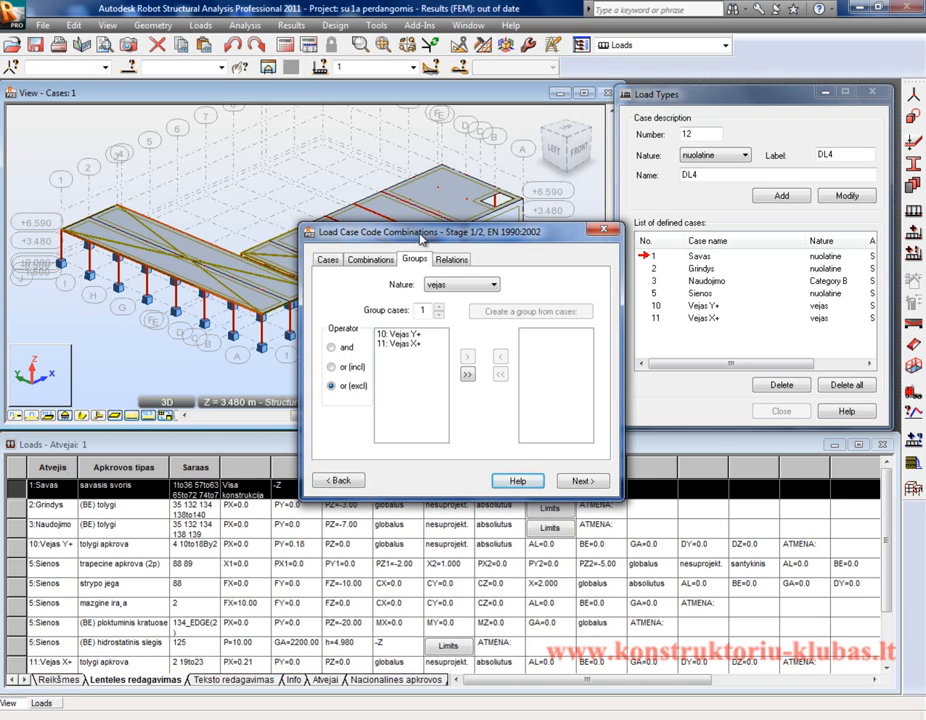
Review the nuolatine group, its relations and the chosen combination types, and proceed to selecting the combinations to generate.
left_click(480, 285)
left_click(467, 299)
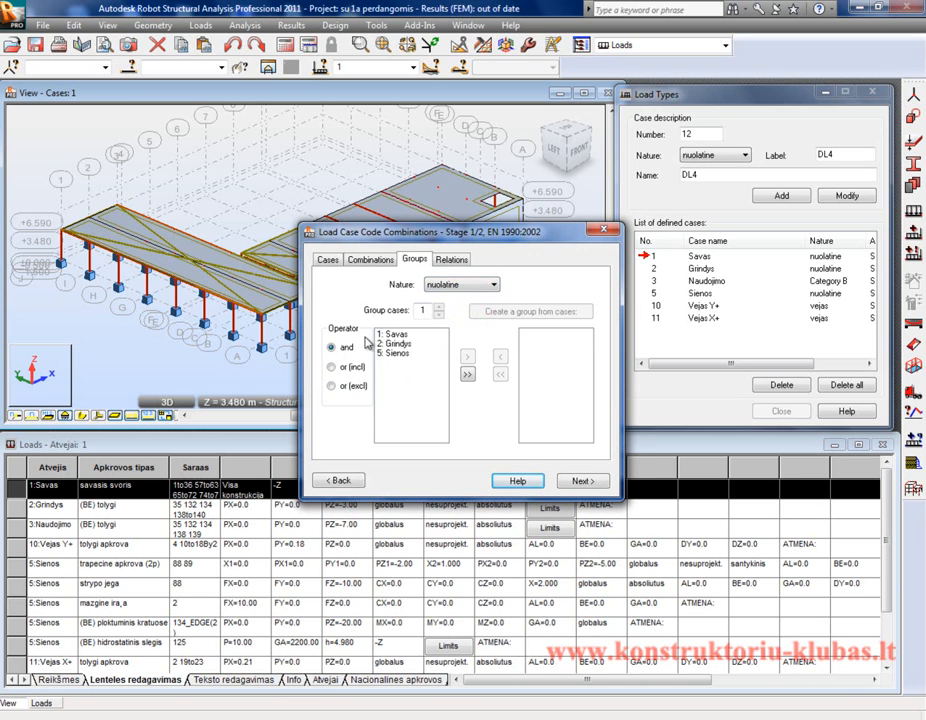
left_click(451, 260)
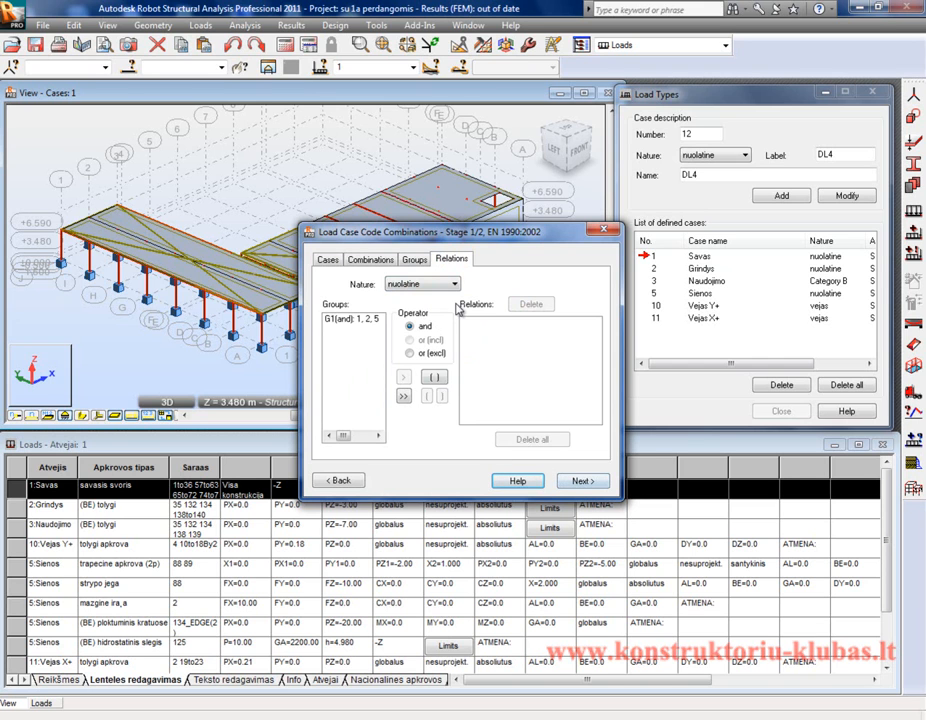
left_click(370, 259)
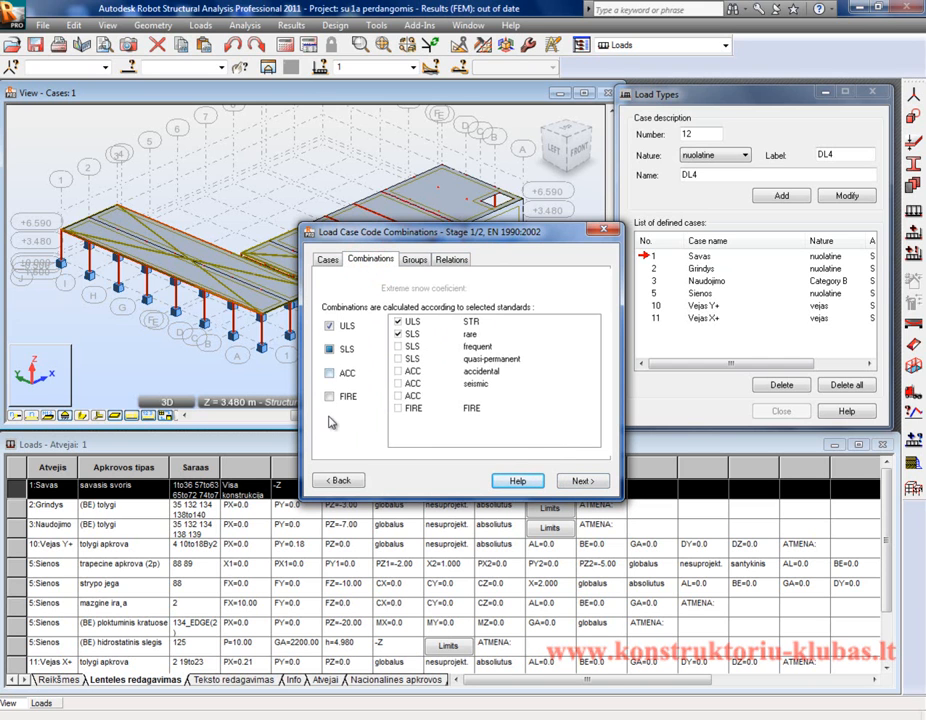
left_click(412, 262)
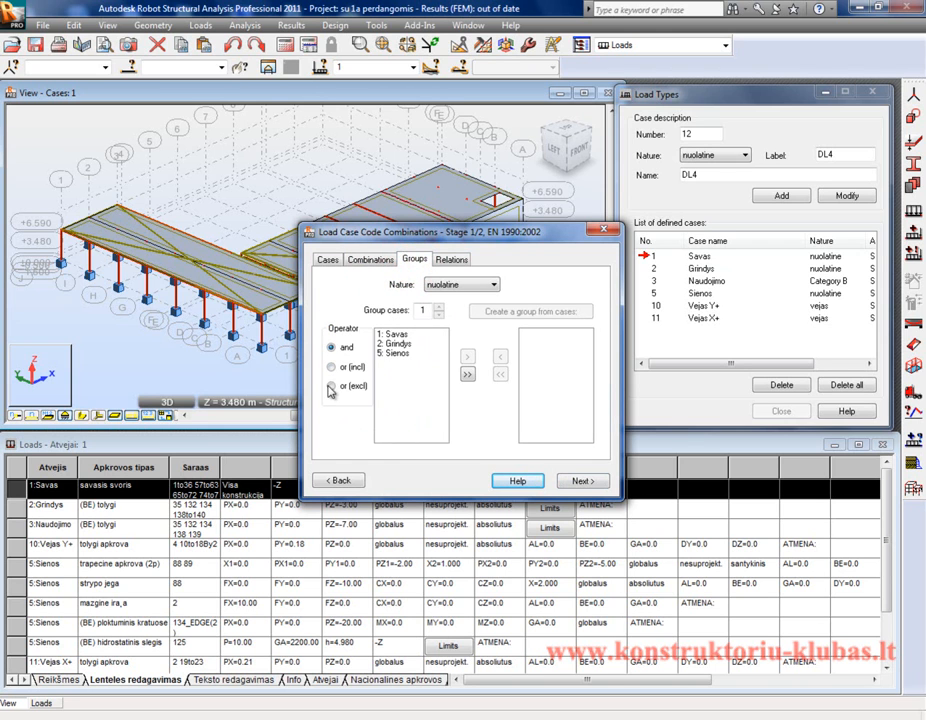
left_click(472, 285)
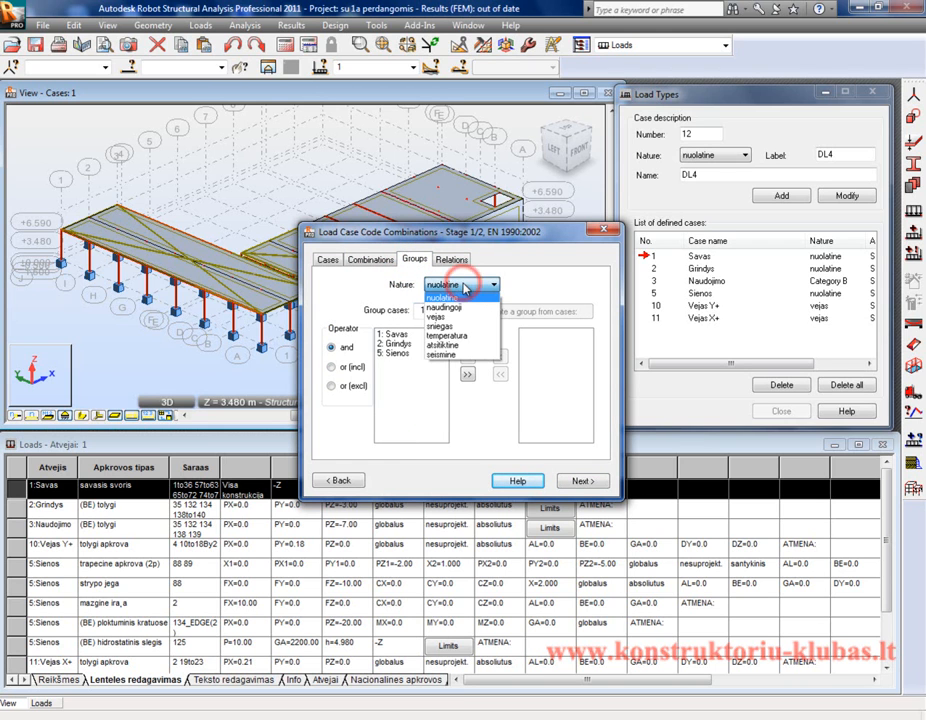
left_click(463, 286)
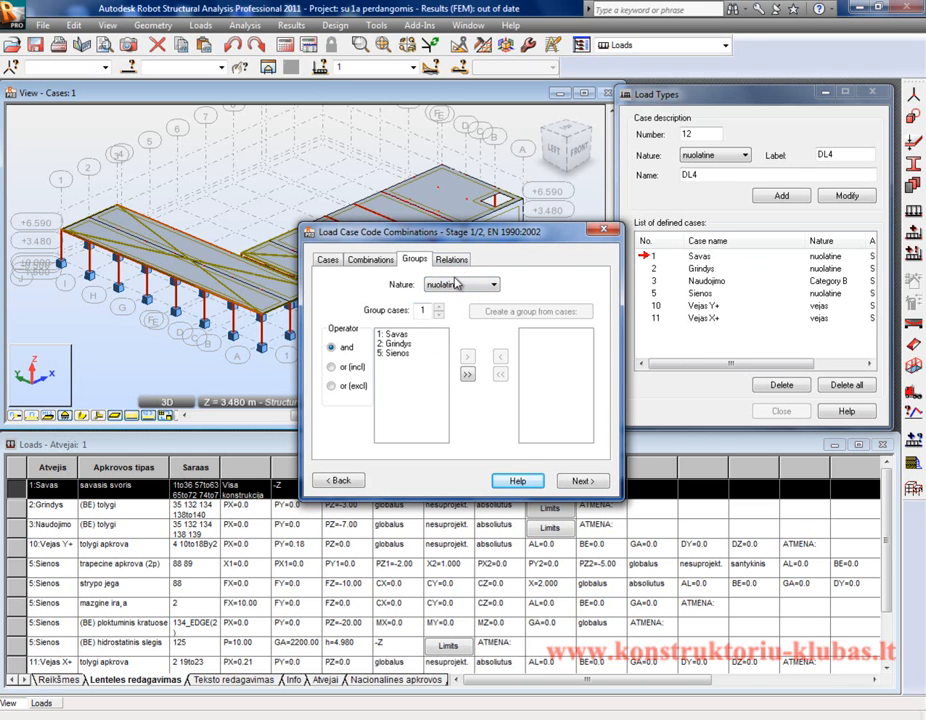
left_click(452, 261)
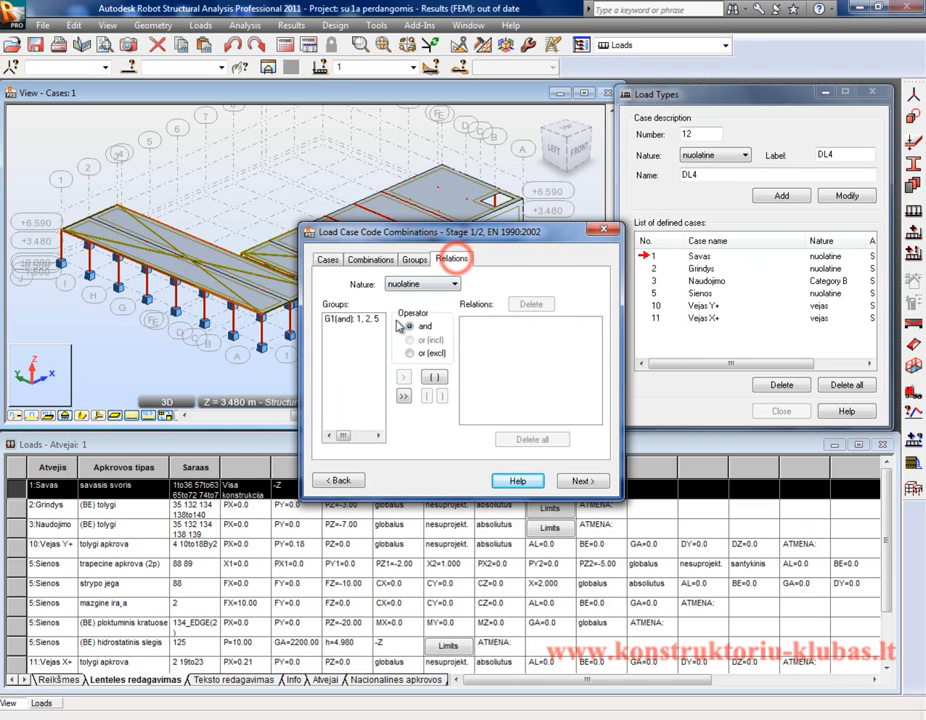
left_click(578, 481)
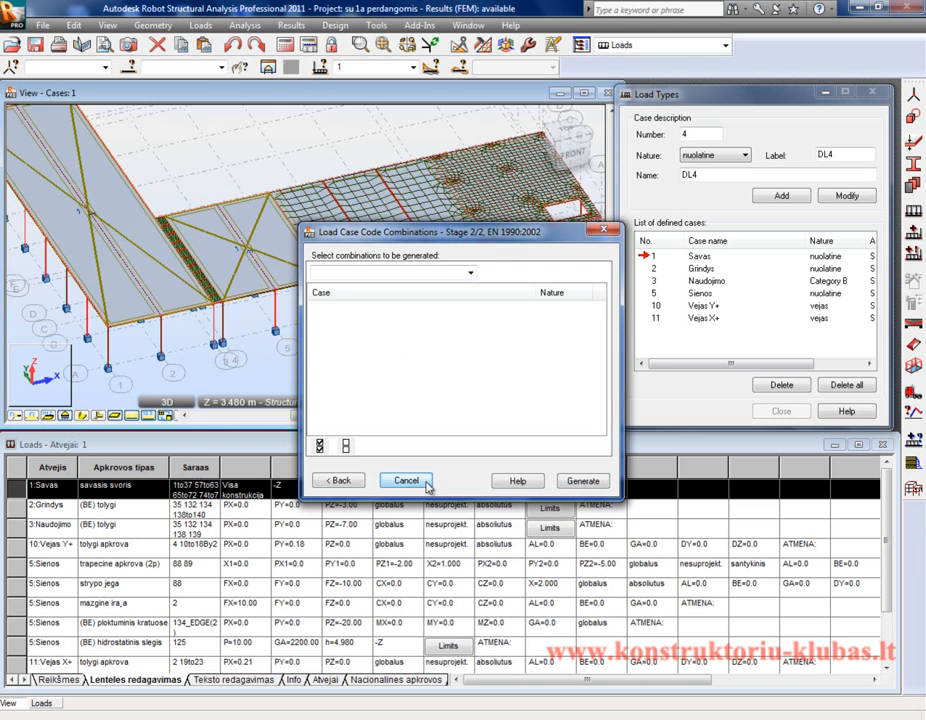
Go back to the case group relations and add the vejas group W1 to its relations with the "and" operator.
left_click(340, 480)
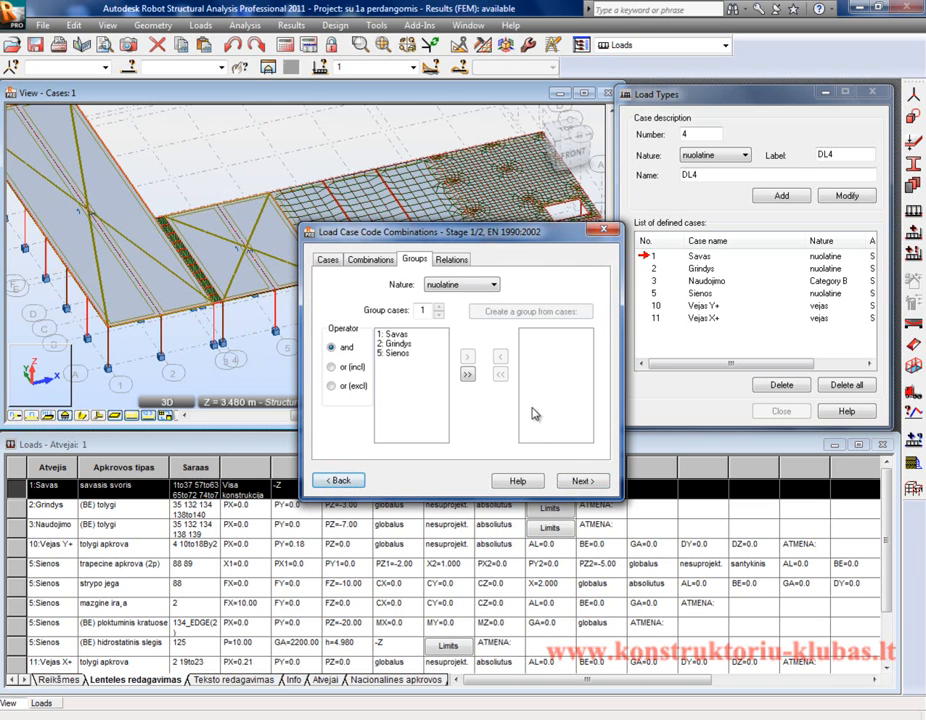
left_click(455, 259)
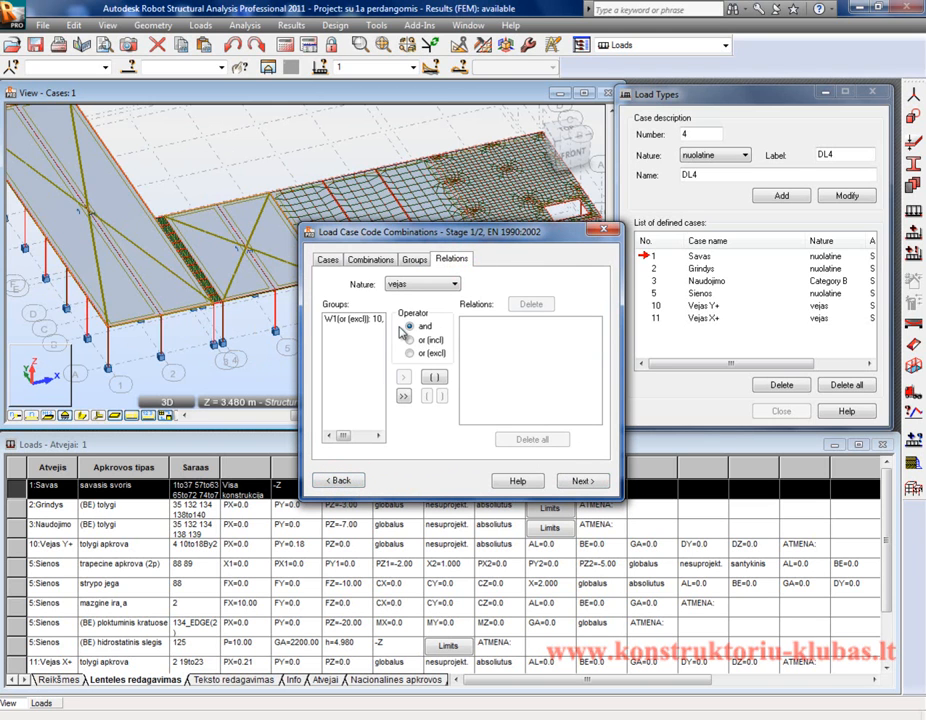
left_click(362, 322)
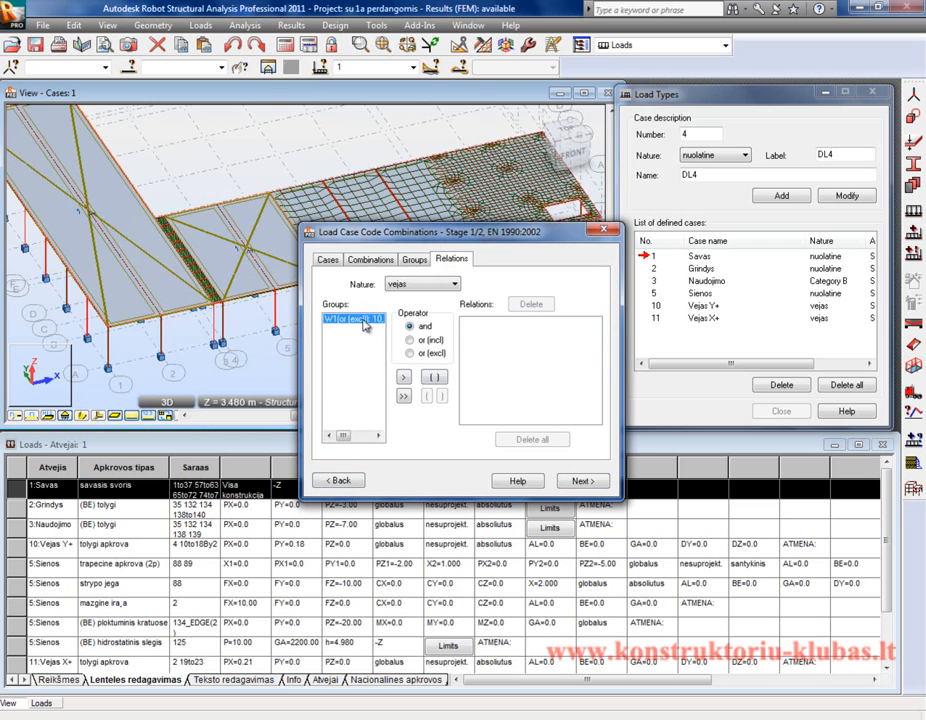
left_click(404, 377)
Add group G1 to the nuolatine relations and group Q1 to the naudingoji relations with the "and" operator.
left_click(422, 283)
left_click(404, 297)
left_click(352, 318)
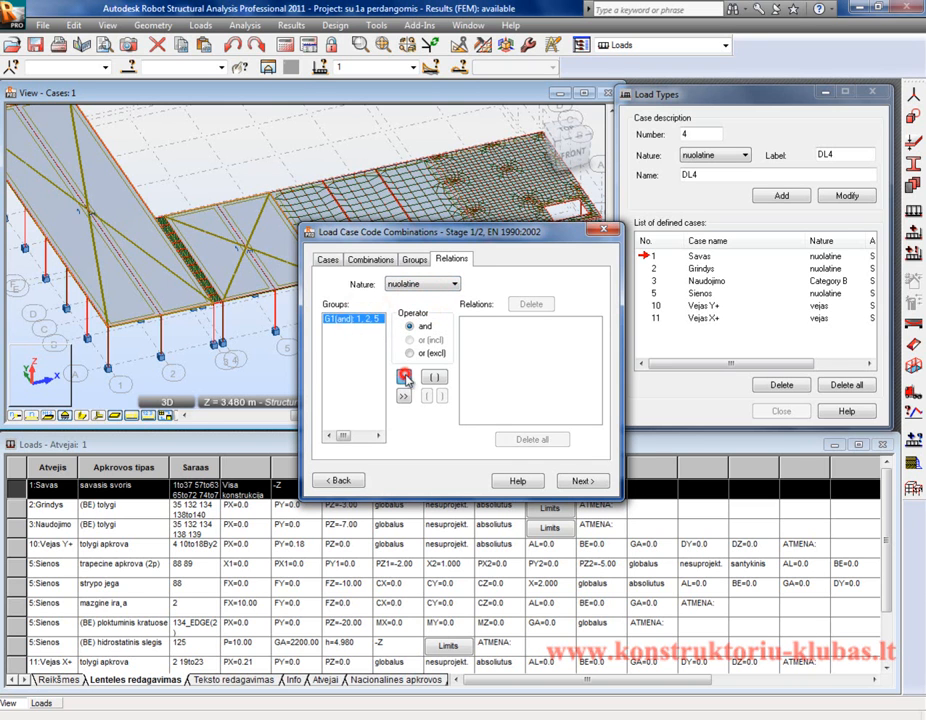
left_click(404, 377)
left_click(422, 283)
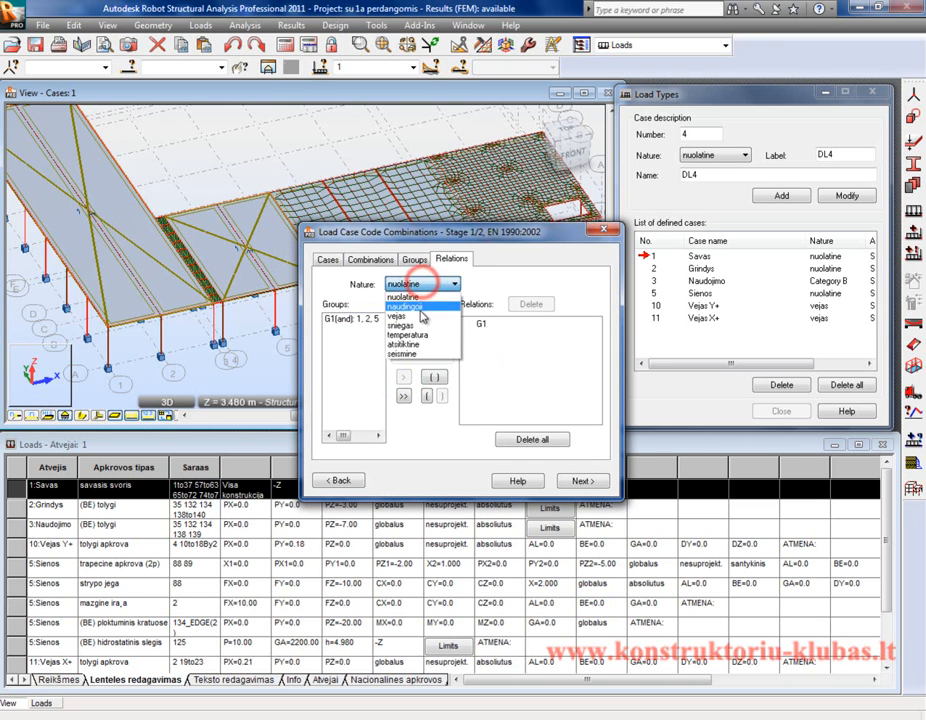
left_click(417, 308)
left_click(355, 318)
left_click(404, 377)
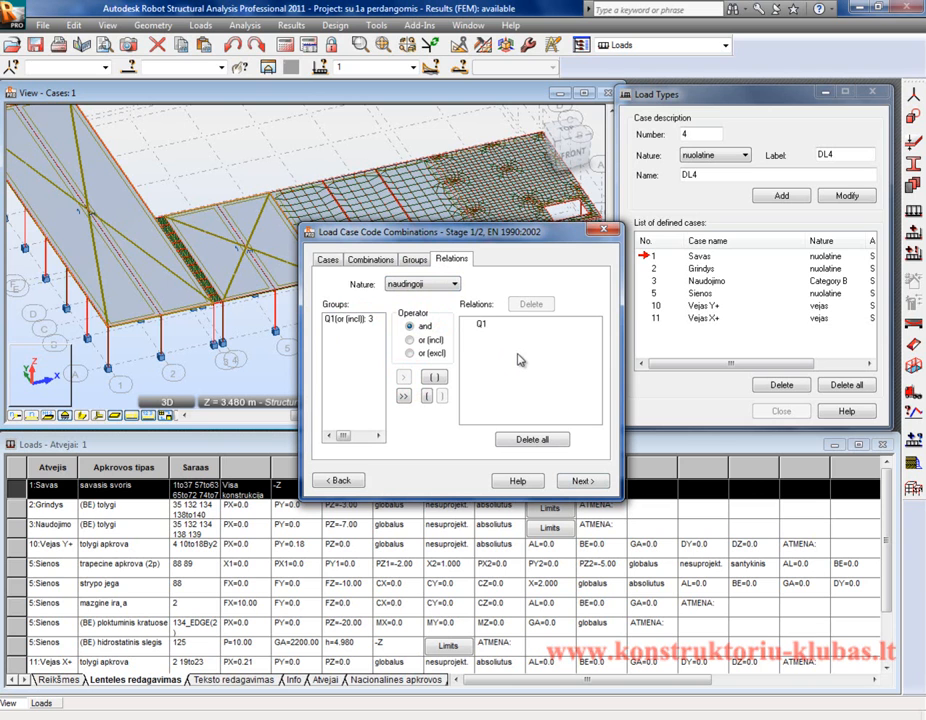
Proceed to the list of combinations to be generated, mark all of them and look through the ULS and SLS entries.
left_click(569, 484)
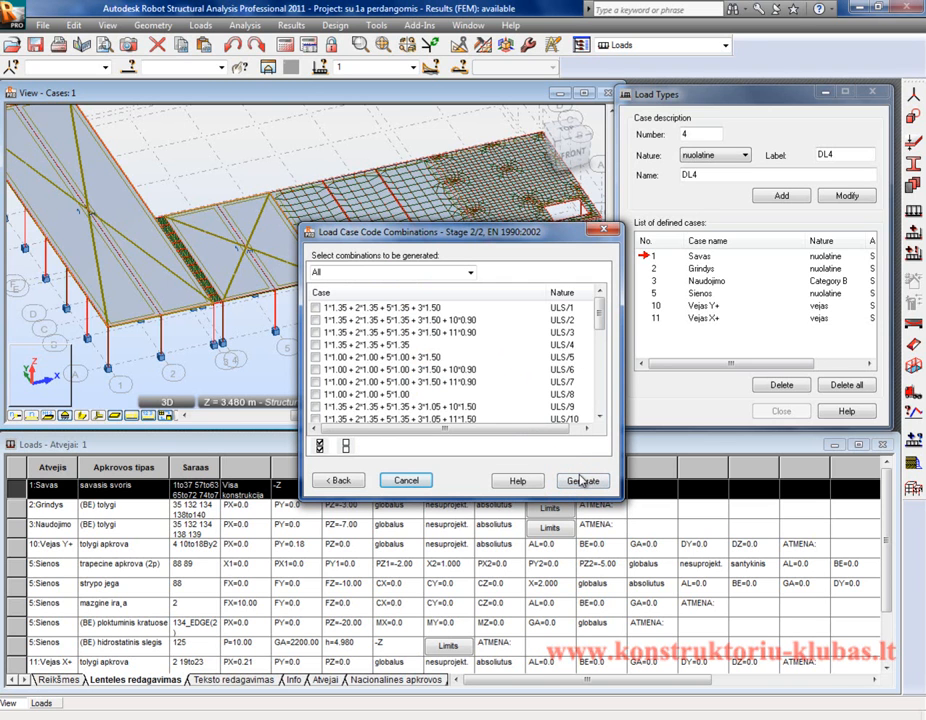
mouse_move(603, 322)
left_mouse_down()
mouse_move(602, 395)
mouse_move(601, 313)
left_mouse_up()
mouse_move(600, 310)
left_mouse_down()
mouse_move(601, 391)
mouse_move(601, 310)
left_mouse_up()
left_click(321, 446)
left_click_drag(600, 310, 601, 405)
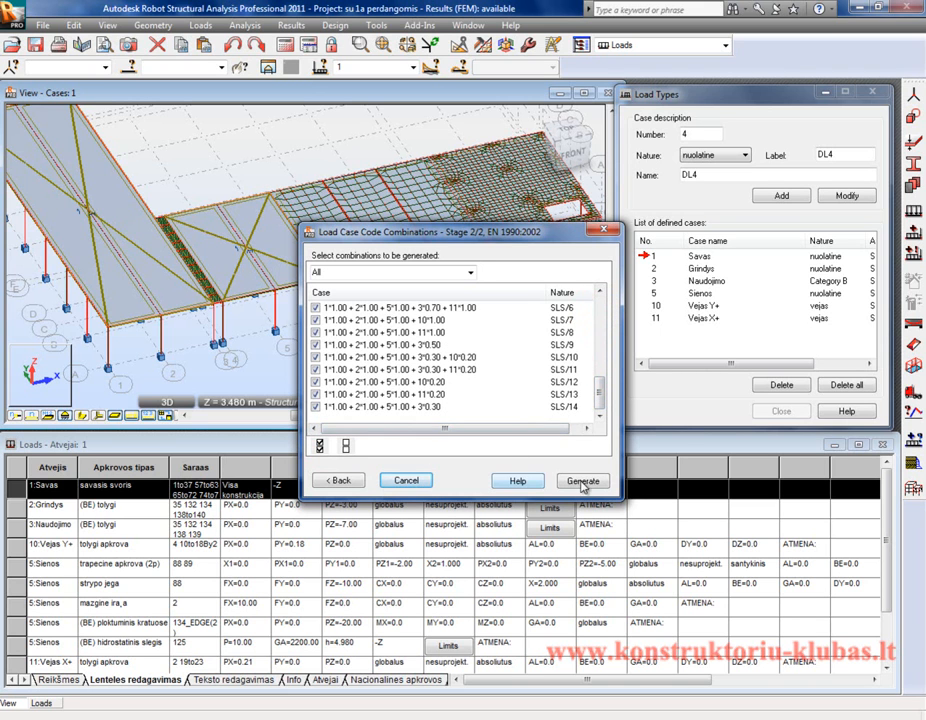
left_click(600, 403)
left_click_drag(600, 403, 619, 305)
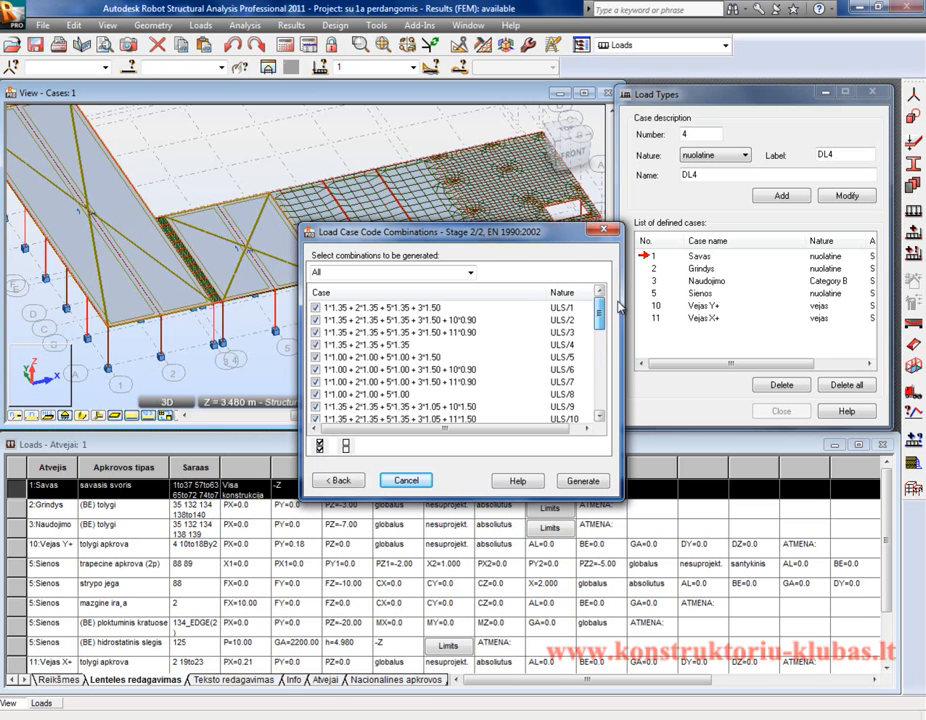
Exclude the combinations containing only permanent cases 1, 2 and 5 (ULS/4, ULS/8 and SLS/4), and generate the remaining ones.
left_click(316, 345)
left_click_drag(599, 306, 602, 369)
left_click(316, 358)
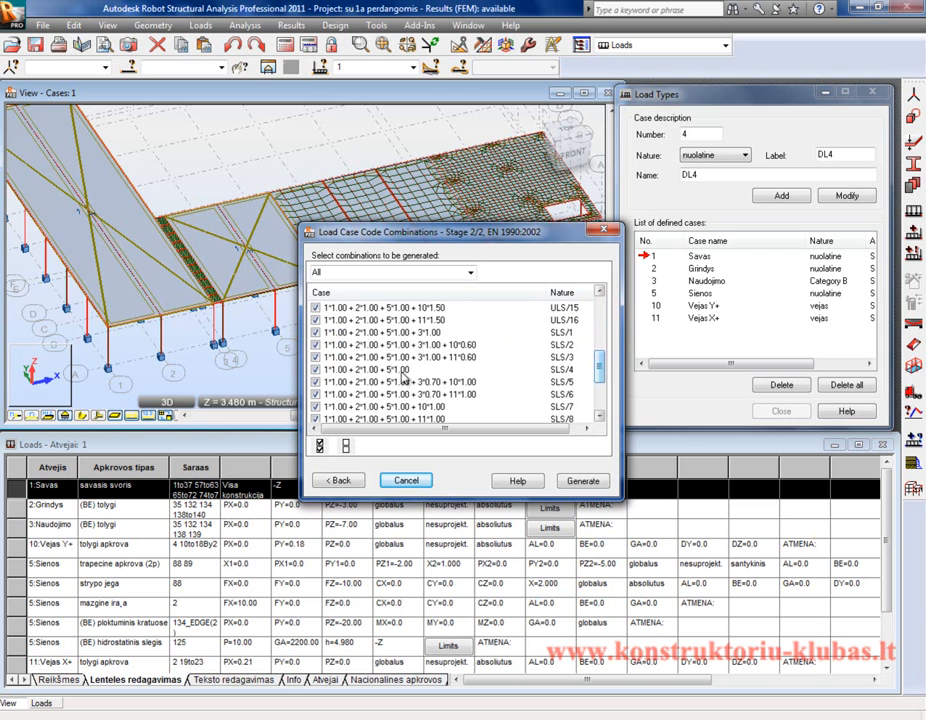
left_click(316, 369)
left_click_drag(603, 371, 601, 392)
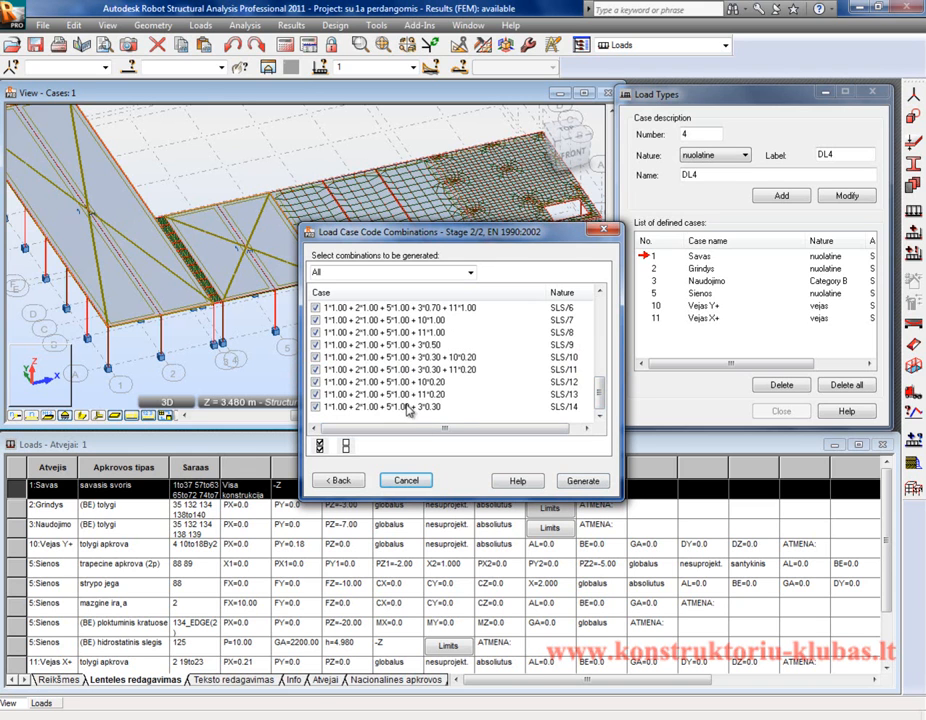
left_click(585, 482)
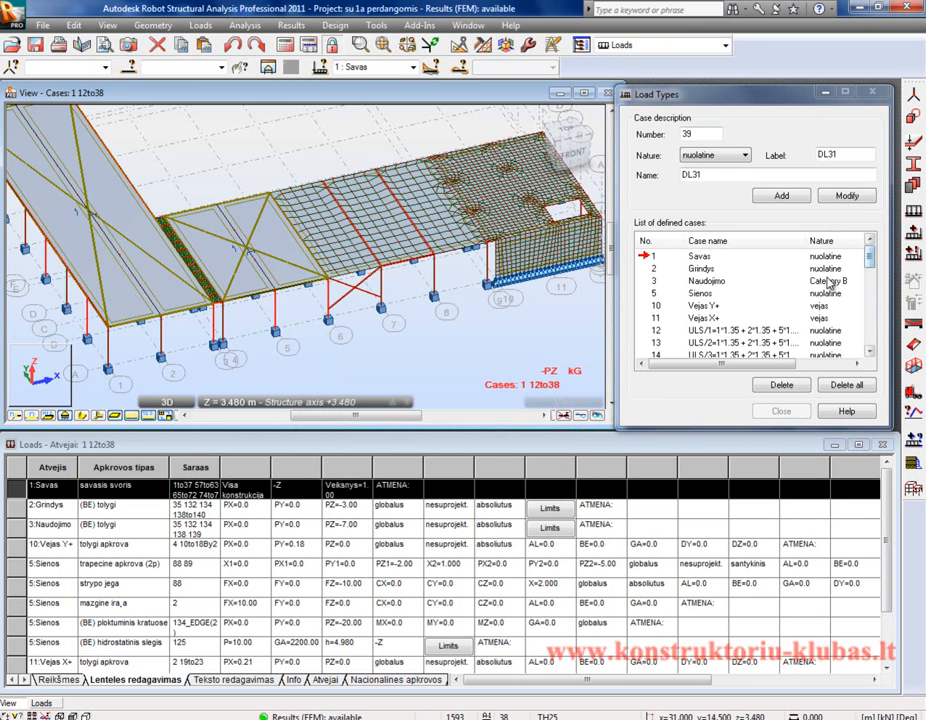
Review the generated ULS and SLS combination cases in the list of defined cases.
left_click_drag(869, 257, 869, 267)
left_click(749, 296)
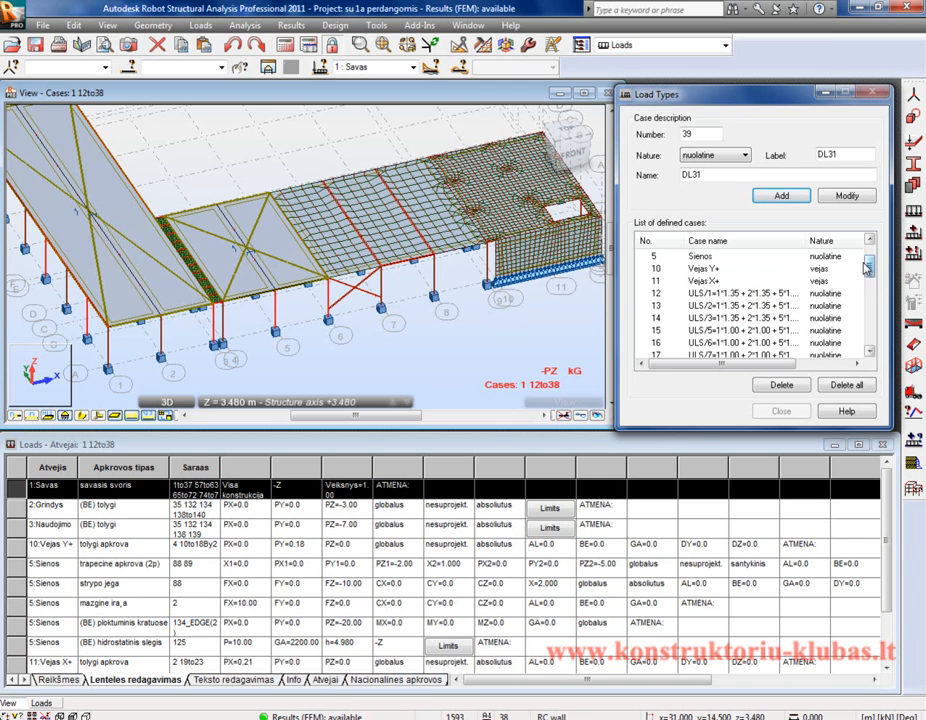
left_click_drag(869, 268, 876, 296)
scroll(866, 301, "up", 7)
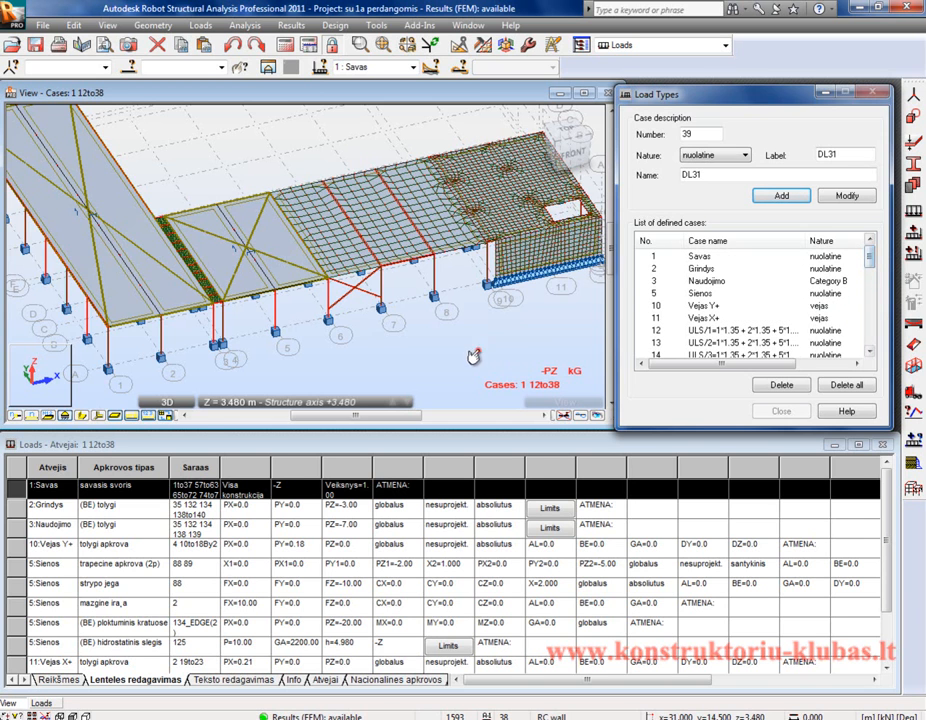